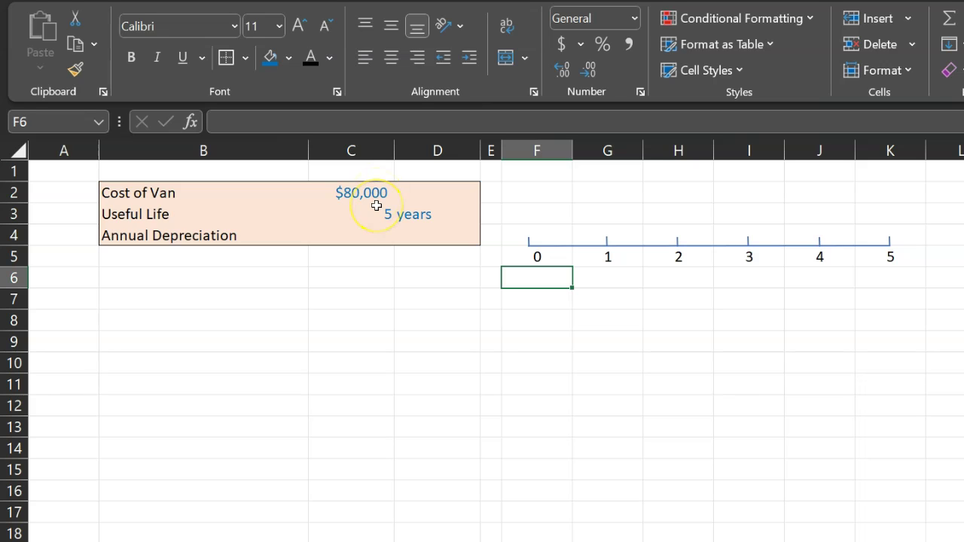
{"action": "left_click", "coordinate": [376, 210]}
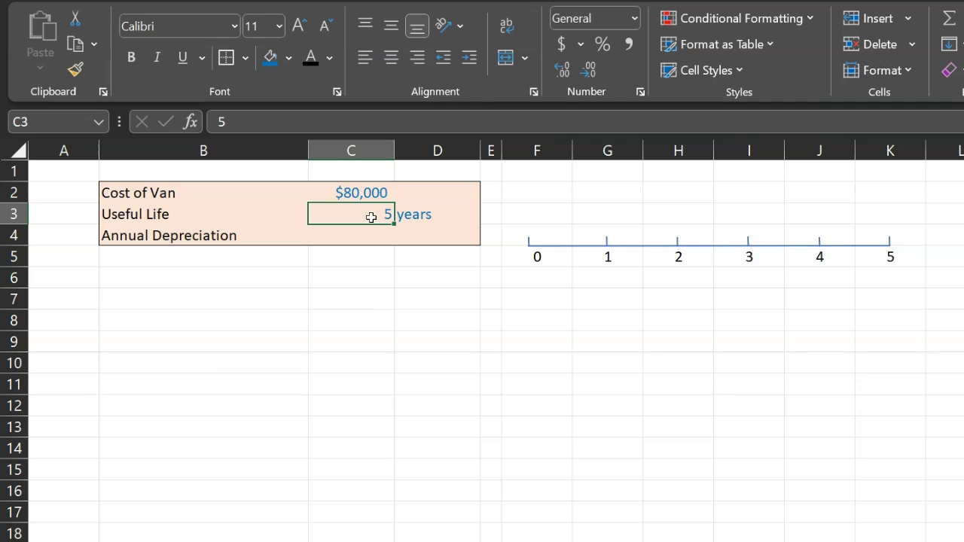
{"action": "left_click", "coordinate": [365, 284]}
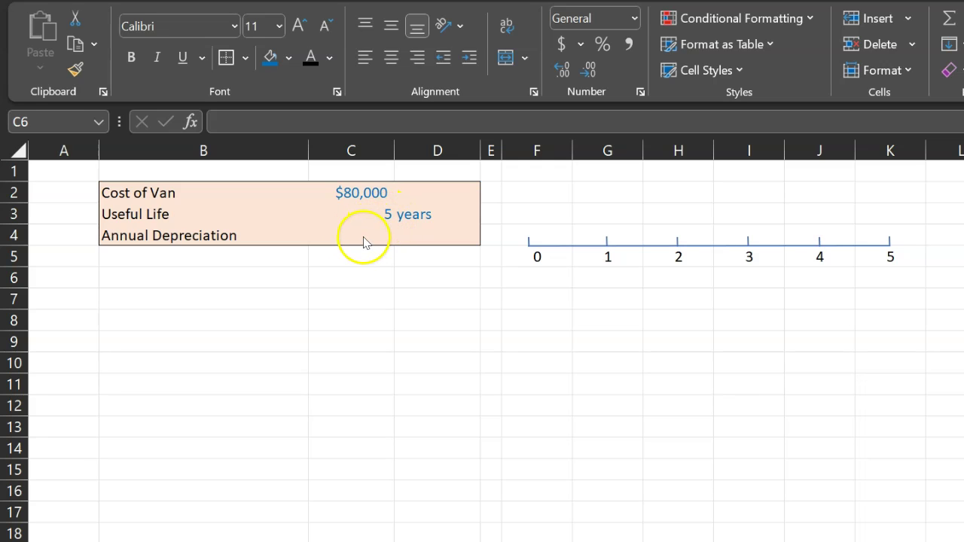
Calculate Annual Depreciation in C4 by dividing the cost of the van by its useful life with =C2/C3
{"action": "left_click", "coordinate": [363, 239]}
{"action": "left_click", "coordinate": [363, 238]}
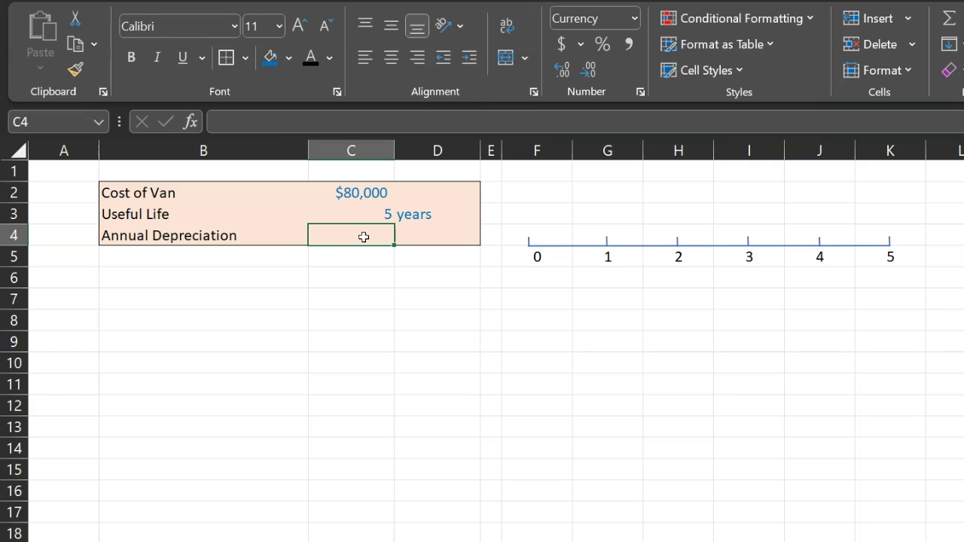
{"action": "double_click", "coordinate": [364, 237]}
{"action": "type", "text": "="}
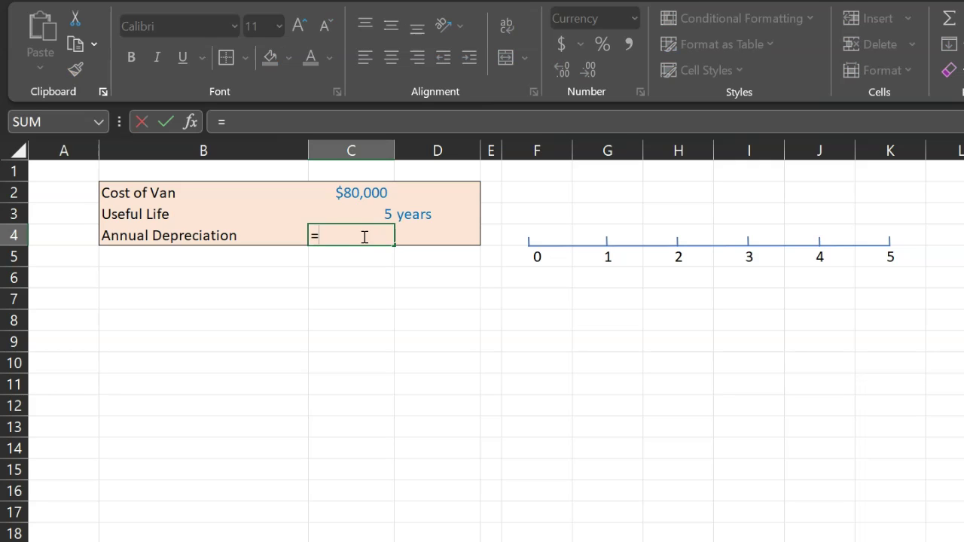
{"action": "left_click", "coordinate": [364, 193]}
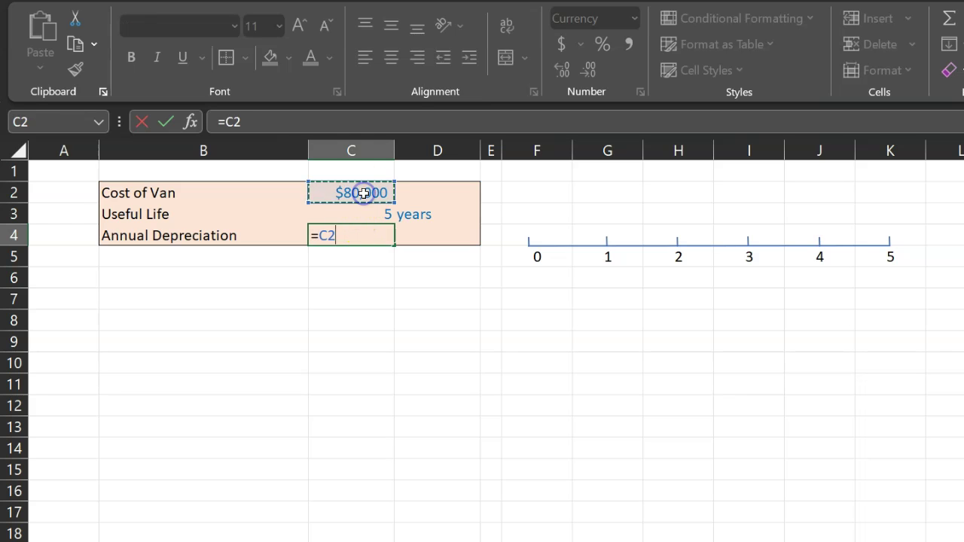
{"action": "type", "text": "/"}
{"action": "left_click", "coordinate": [364, 213]}
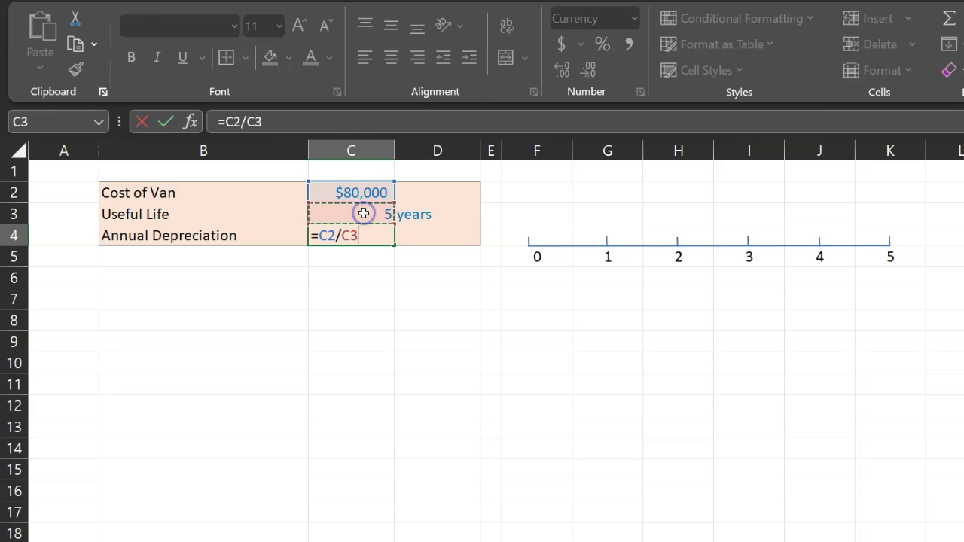
{"action": "key", "text": "Return"}
{"action": "left_click", "coordinate": [334, 261]}
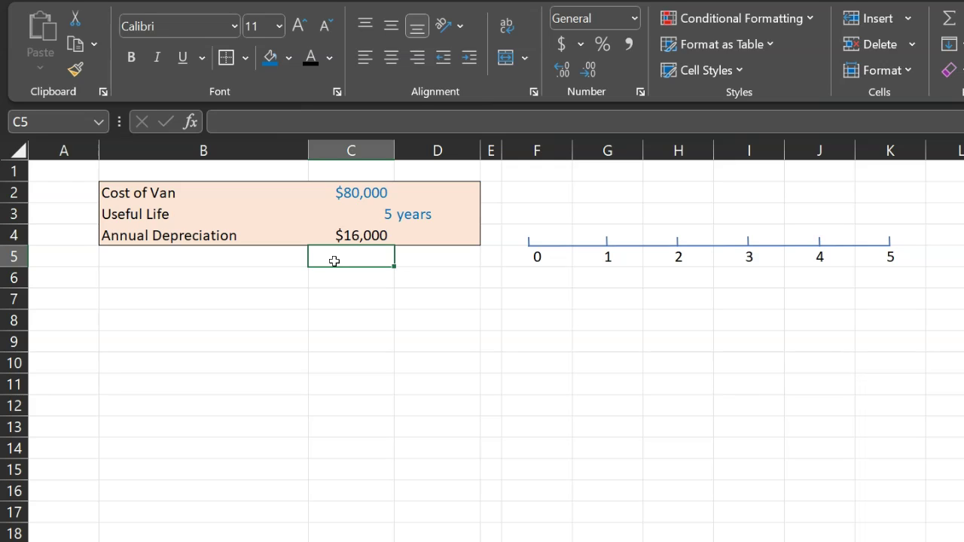
Apply the currency format to the cells above the timeline and enter -80000 for year 0 in F3
{"action": "left_click", "coordinate": [525, 217]}
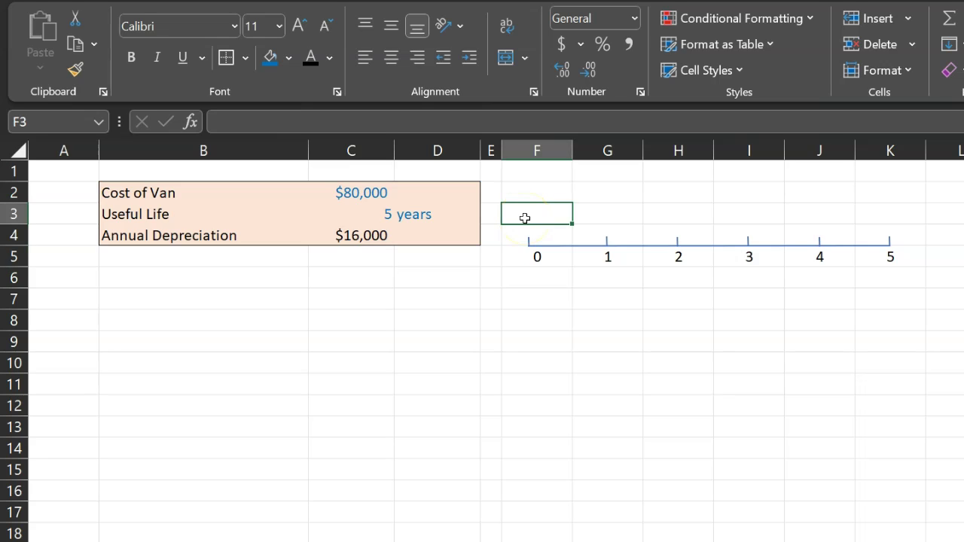
{"action": "left_click", "coordinate": [514, 218]}
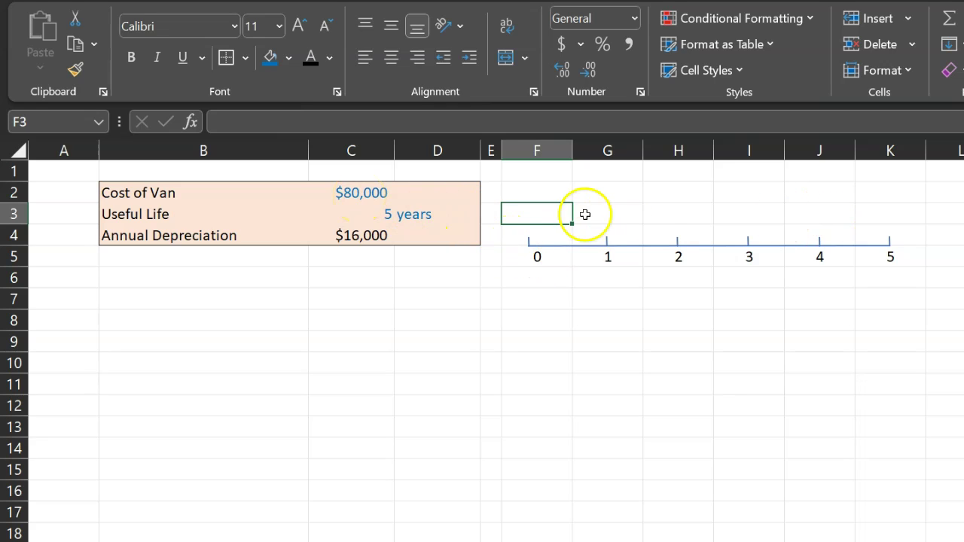
{"action": "key", "text": "ctrl+shift+4"}
{"action": "type", "text": "-"}
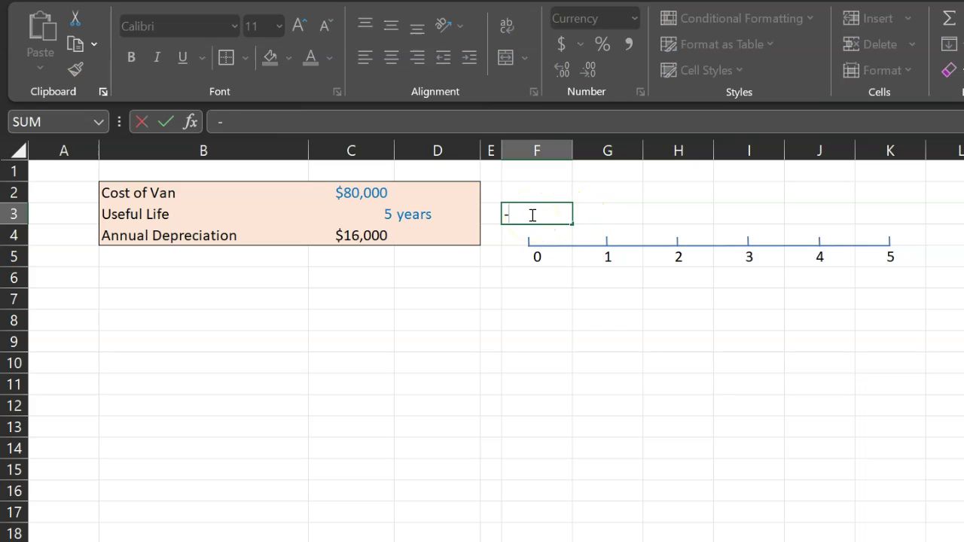
{"action": "type", "text": "8000"}
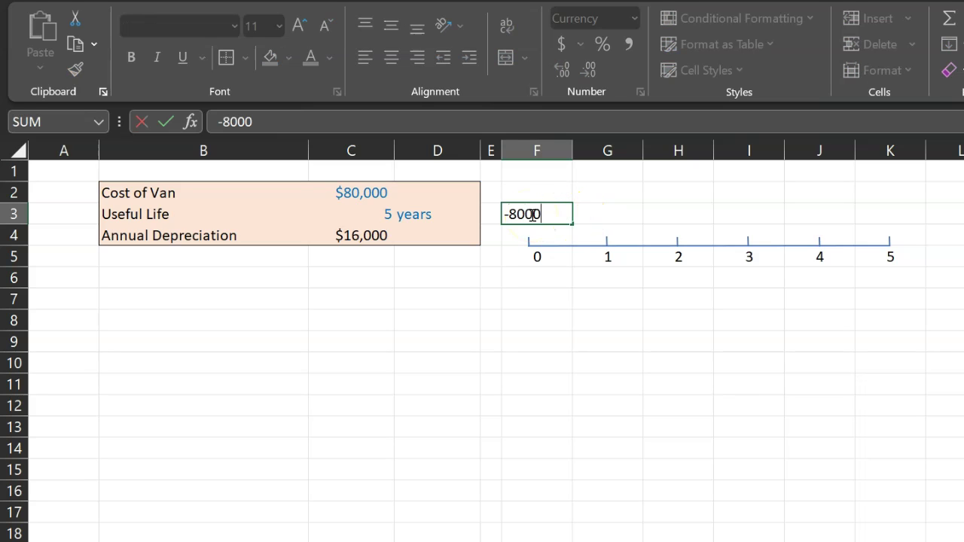
{"action": "type", "text": "0"}
{"action": "key", "text": "Return"}
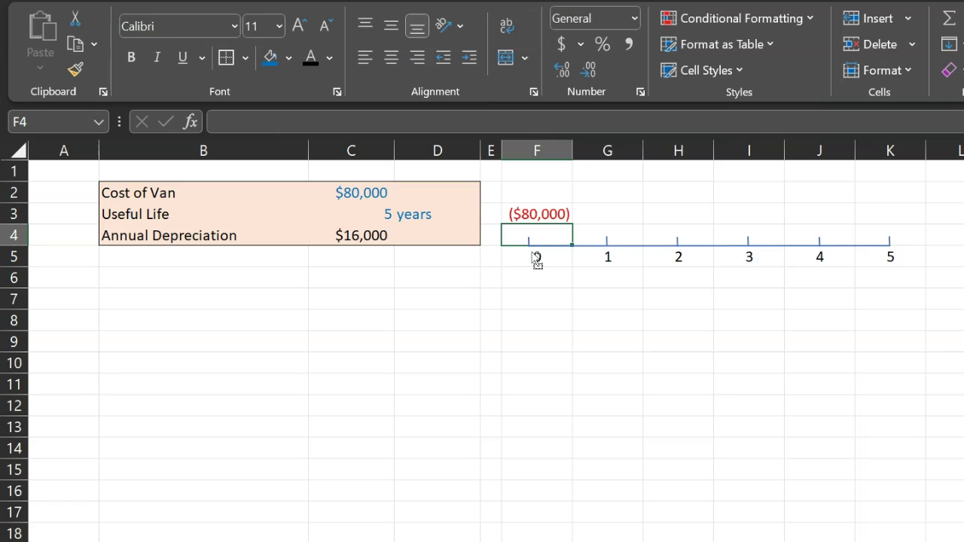
Enter 16000 above year 1 of the timeline in G3
{"action": "key", "text": "Up"}
{"action": "key", "text": "Right"}
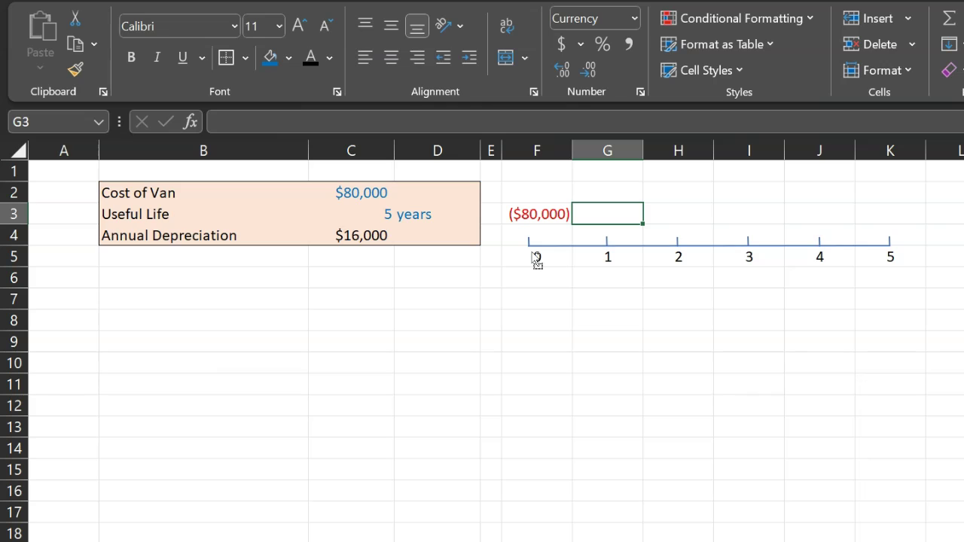
{"action": "type", "text": "16000"}
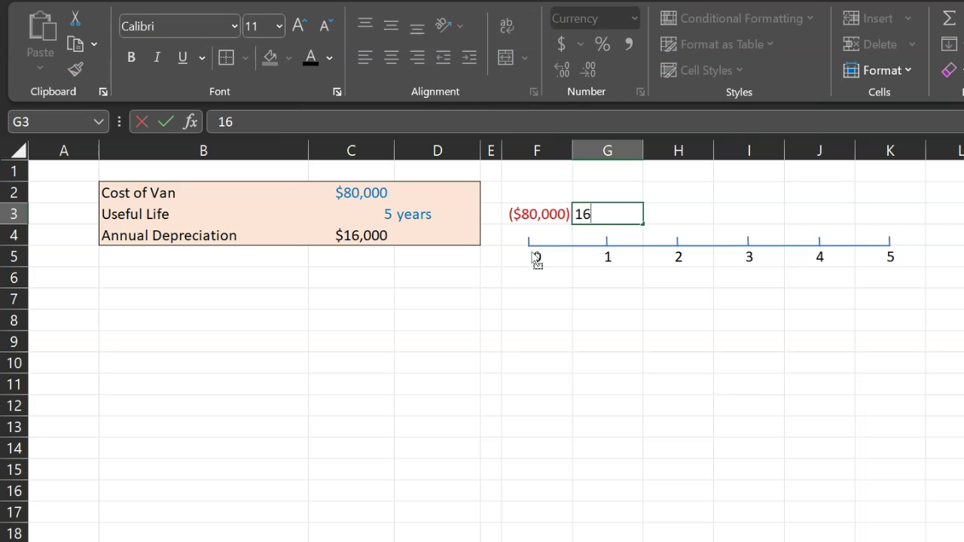
{"action": "key", "text": "Return"}
Copy the year 1 amount from G3 across years 2 to 5, through K3
{"action": "key", "text": "Up"}
{"action": "key", "text": "ctrl+c"}
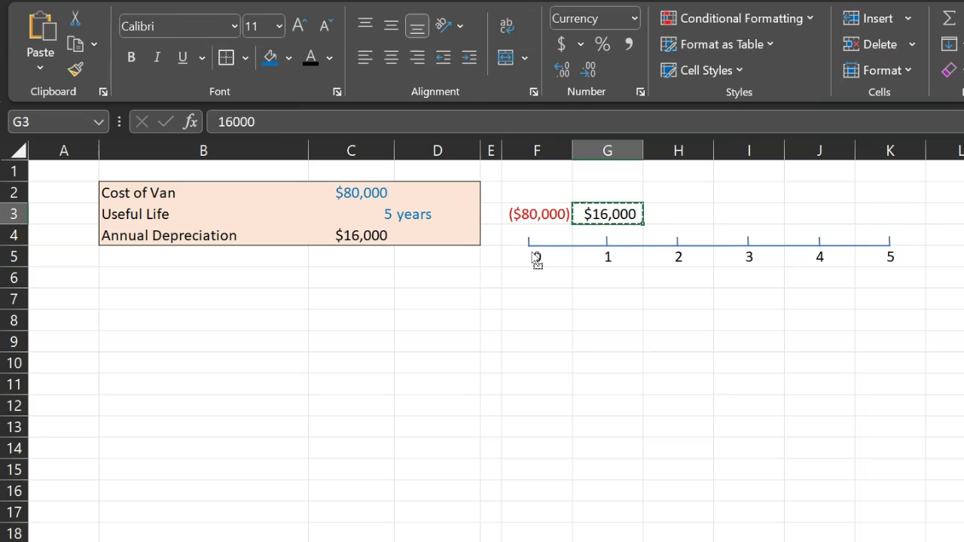
{"action": "key", "text": "shift+Right"}
{"action": "key", "text": "shift+Right"}
{"action": "key", "text": "shift+Right"}
{"action": "key", "text": "shift+Right"}
{"action": "key", "text": "ctrl+v"}
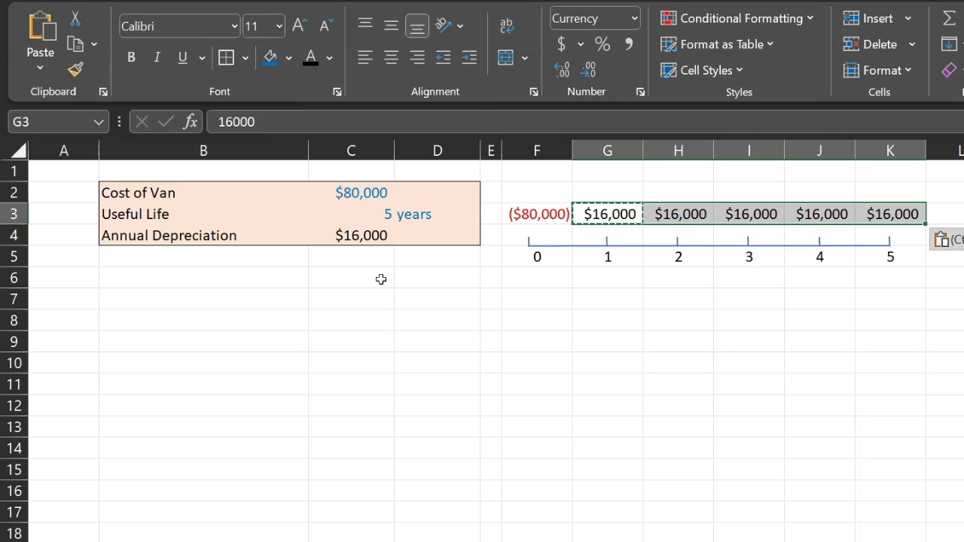
{"action": "left_click_drag", "start_coordinate": [607, 216], "coordinate": [868, 218]}
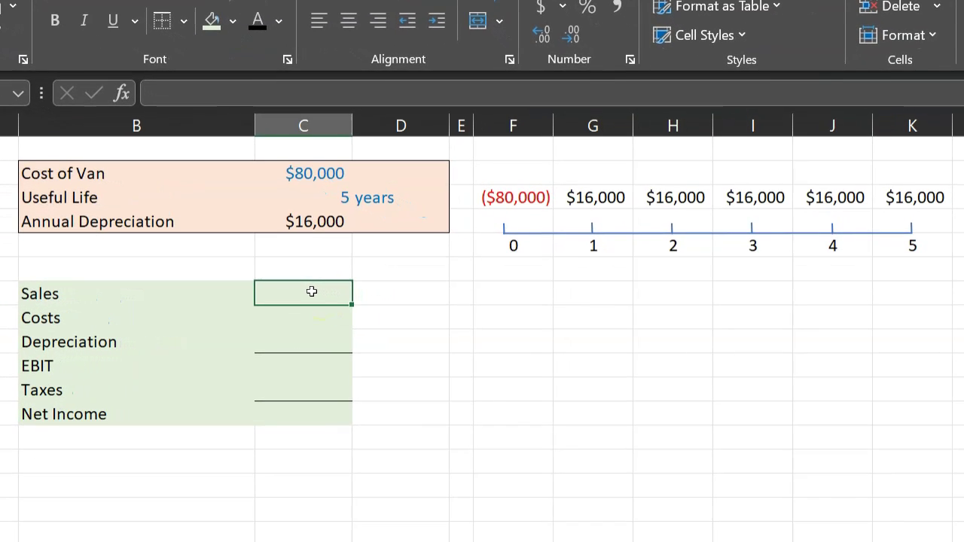
Enter $100,000 as the Sales amount in C7
{"action": "type", "text": "$1"}
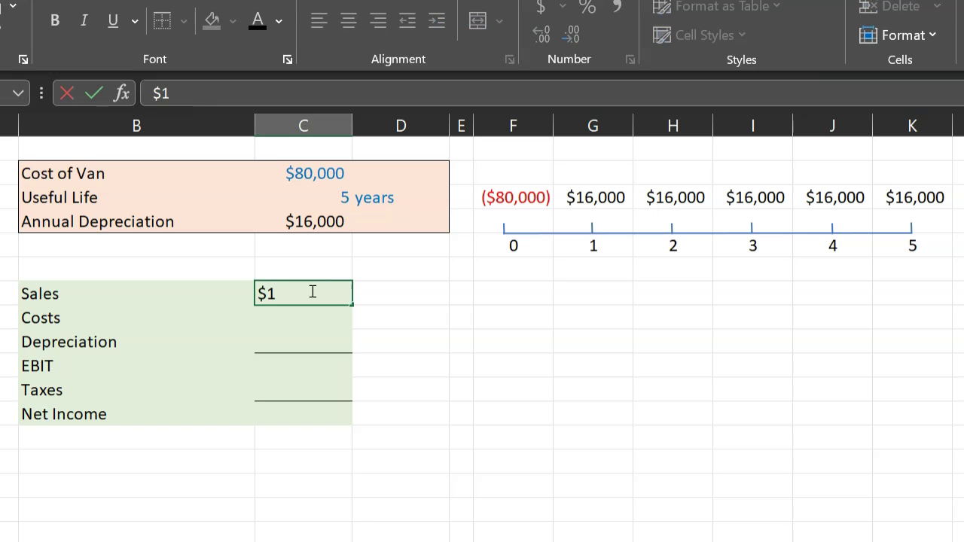
{"action": "type", "text": "00,0000"}
{"action": "key", "text": "Return"}
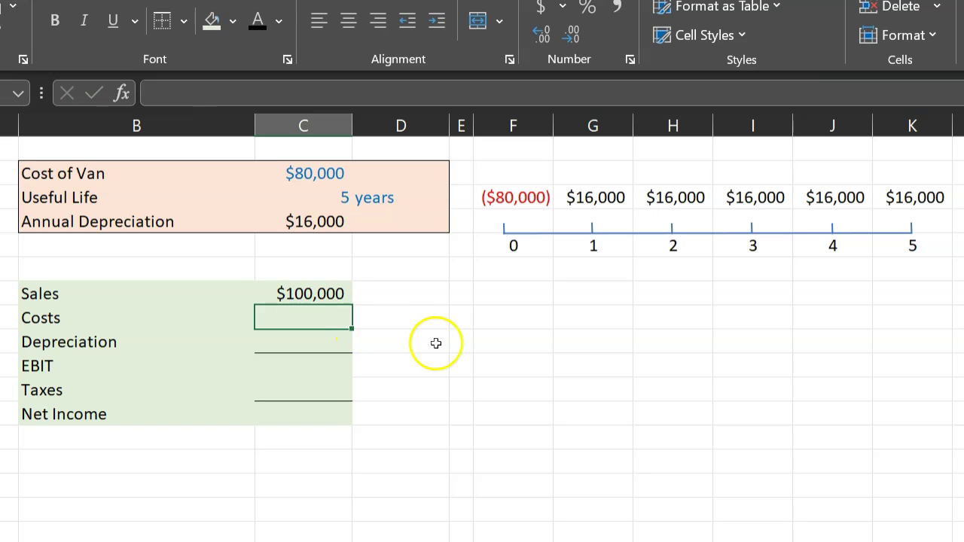
Change the Costs label to "Costs (Cash)" and enter $65,000 as its amount in C8
{"action": "double_click", "coordinate": [75, 320]}
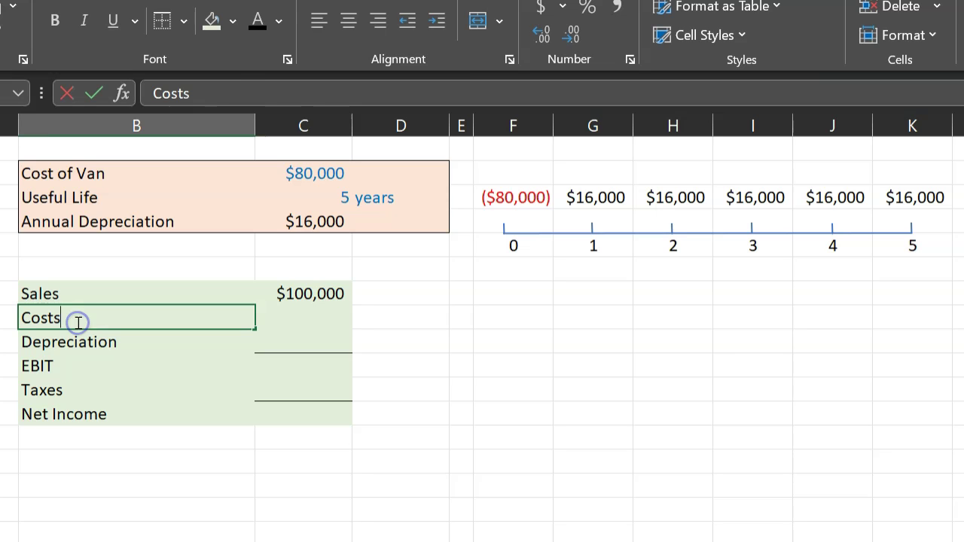
{"action": "type", "text": "(Cash)"}
{"action": "key", "text": "Return"}
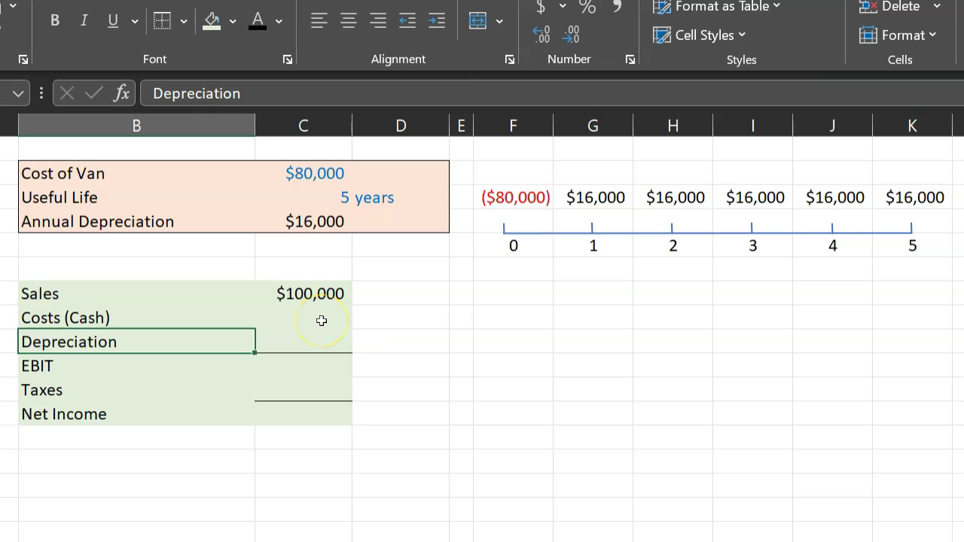
{"action": "left_click", "coordinate": [322, 321]}
{"action": "left_click", "coordinate": [322, 321]}
{"action": "type", "text": "$"}
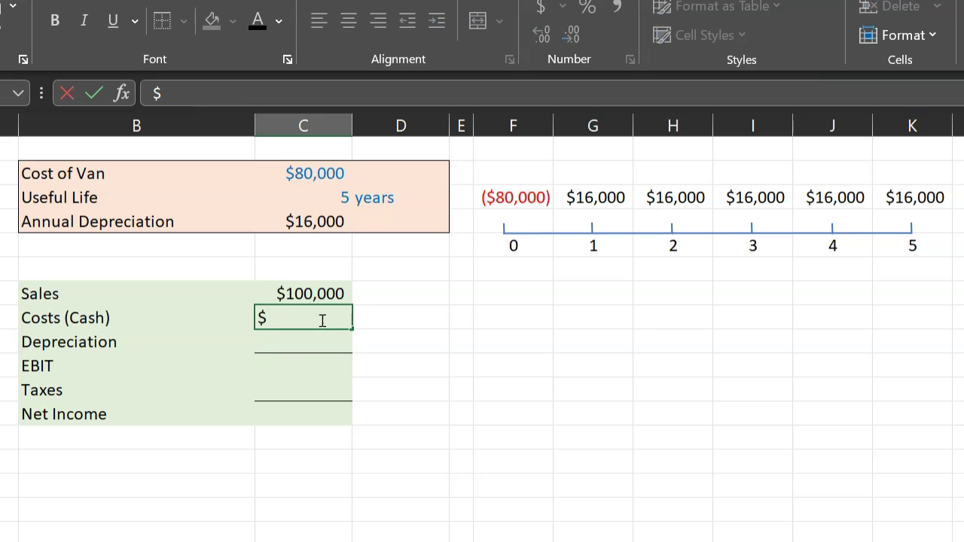
{"action": "type", "text": "65,0000"}
{"action": "key", "text": "Return"}
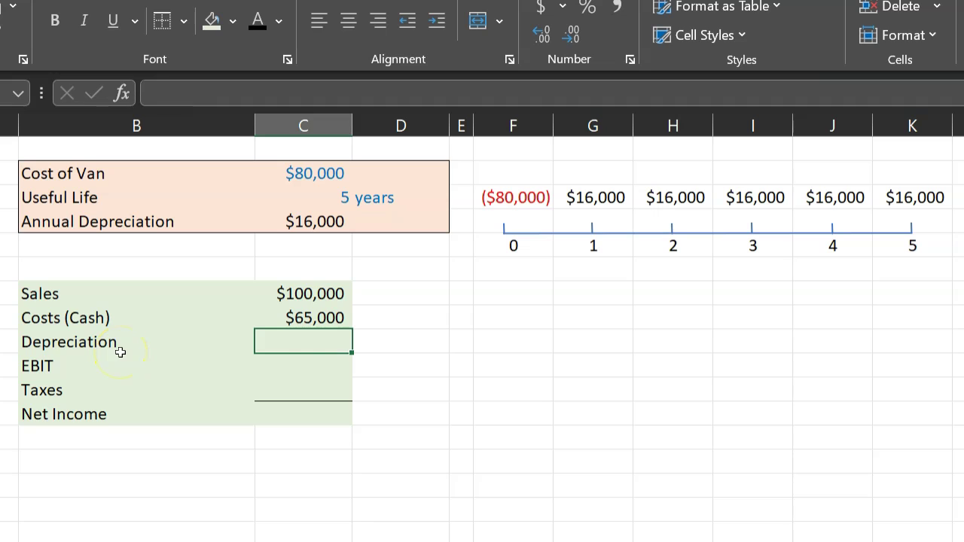
Enter 16000 as Depreciation in C9 and calculate EBIT in C10 as sales minus costs and depreciation
{"action": "left_click", "coordinate": [313, 348]}
{"action": "type", "text": "16000"}
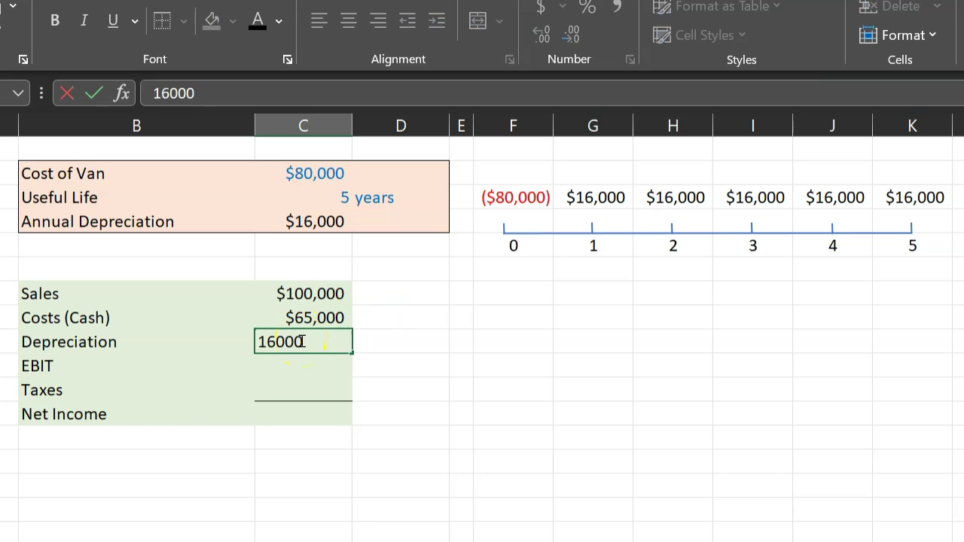
{"action": "key", "text": "Return"}
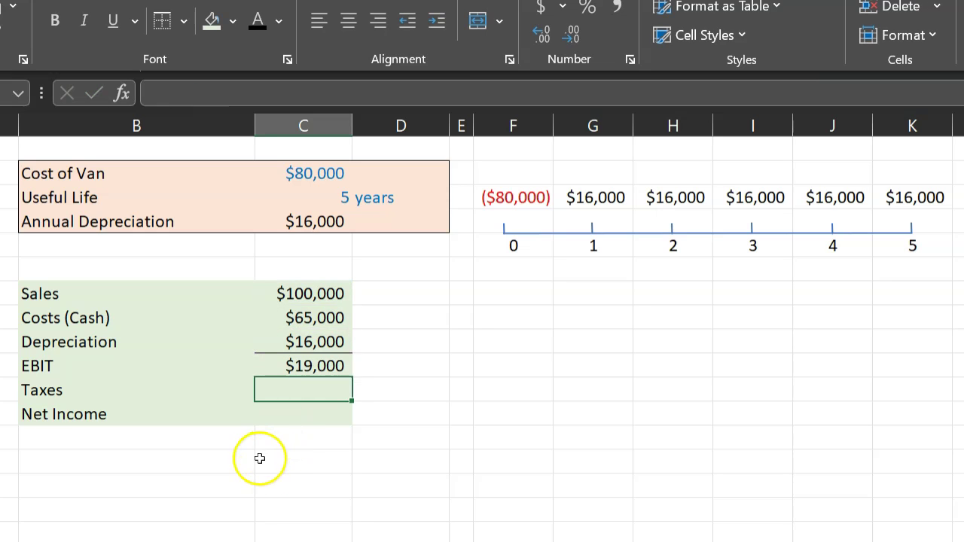
Calculate Taxes in C11 with a formula multiplying EBIT in C10 by 0.21
{"action": "left_click", "coordinate": [319, 391]}
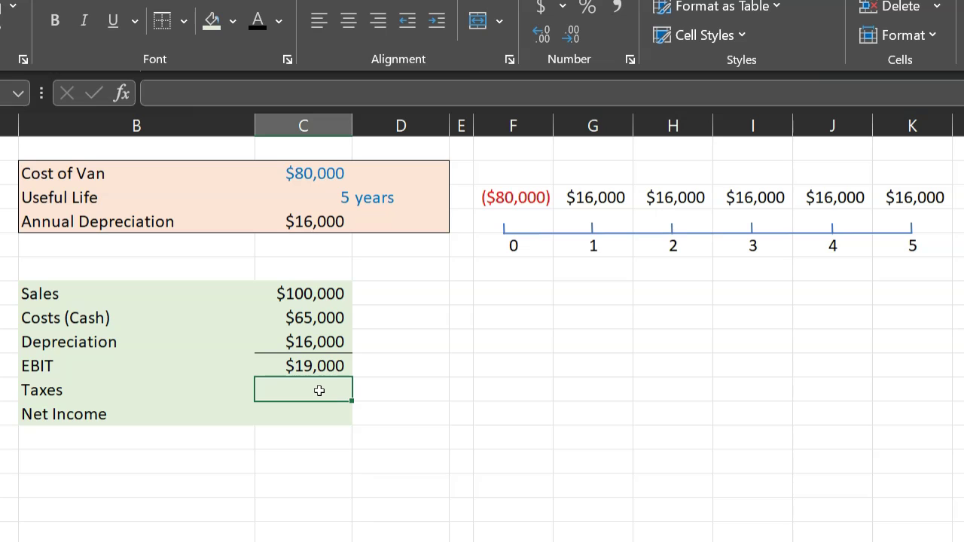
{"action": "left_click", "coordinate": [261, 400]}
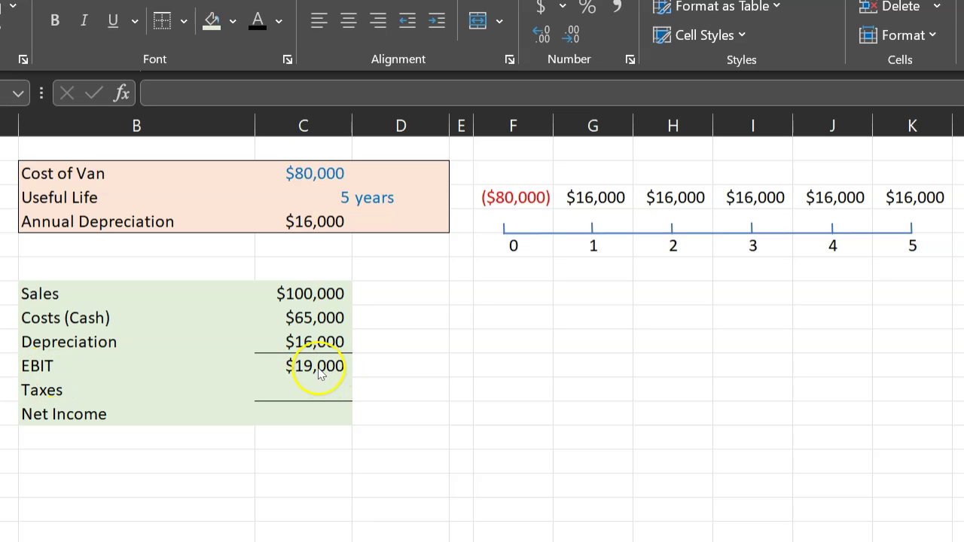
{"action": "left_click", "coordinate": [312, 393]}
{"action": "type", "text": "=0.21*C6"}
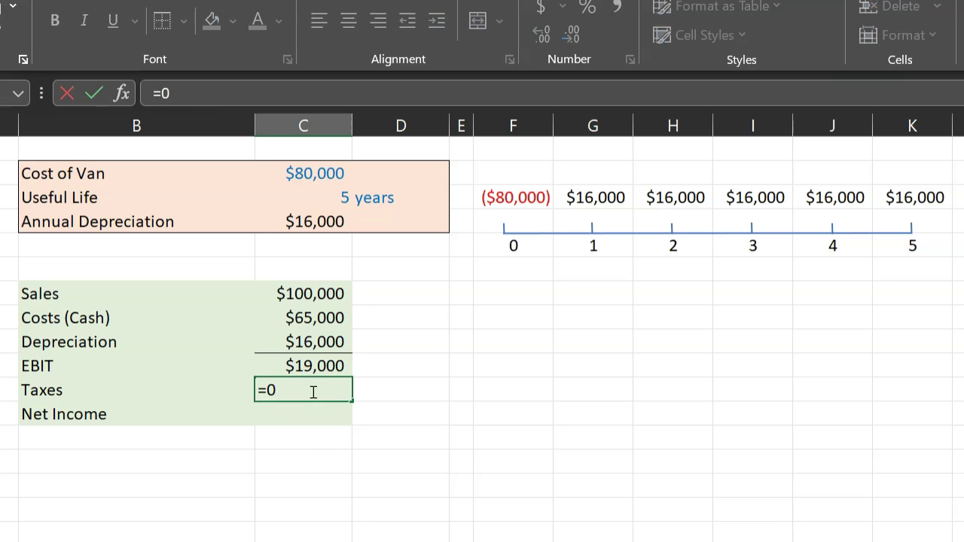
Calculate Net Income in C12 by subtracting taxes from EBIT with =C10-C11
{"action": "left_click", "coordinate": [319, 417]}
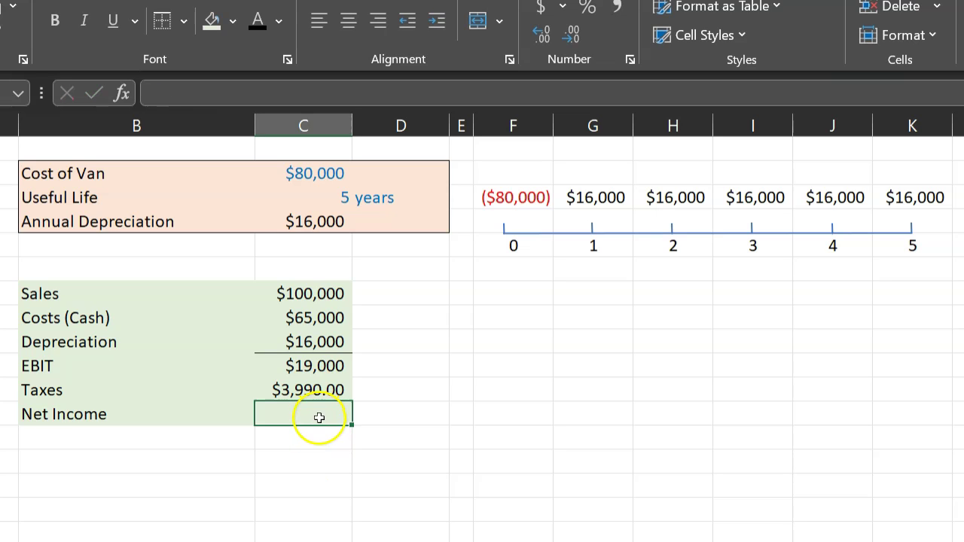
{"action": "type", "text": "="}
{"action": "key", "text": "Up"}
{"action": "key", "text": "Up"}
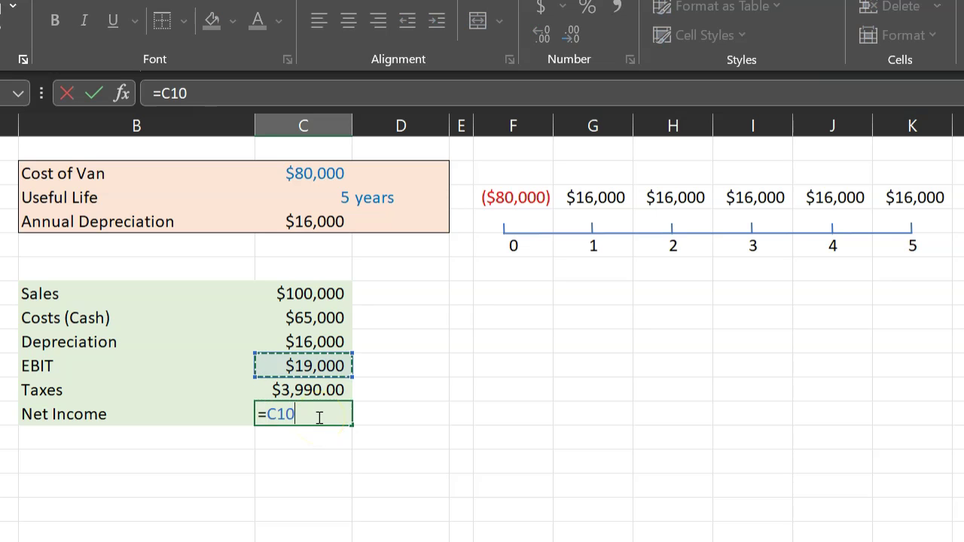
{"action": "type", "text": "-"}
{"action": "key", "text": "Up"}
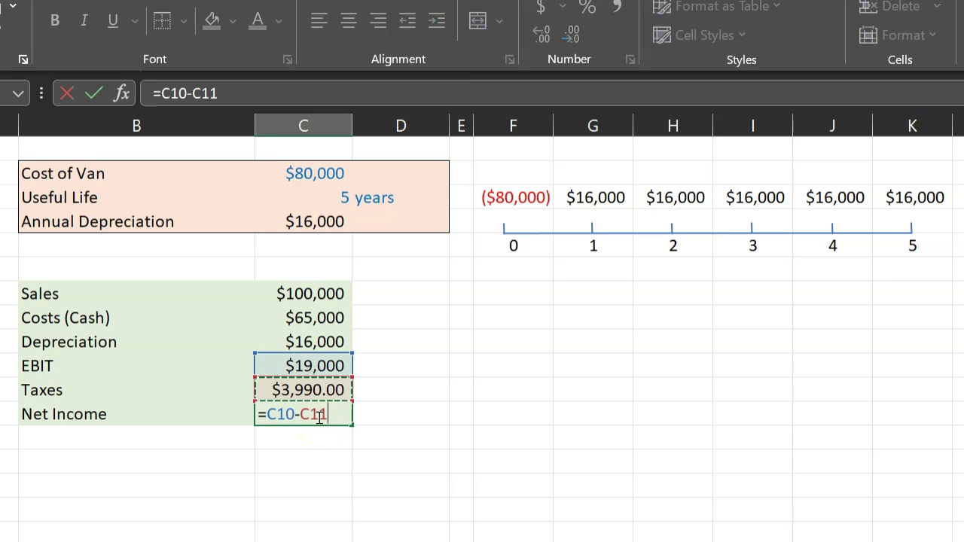
{"action": "key", "text": "Return"}
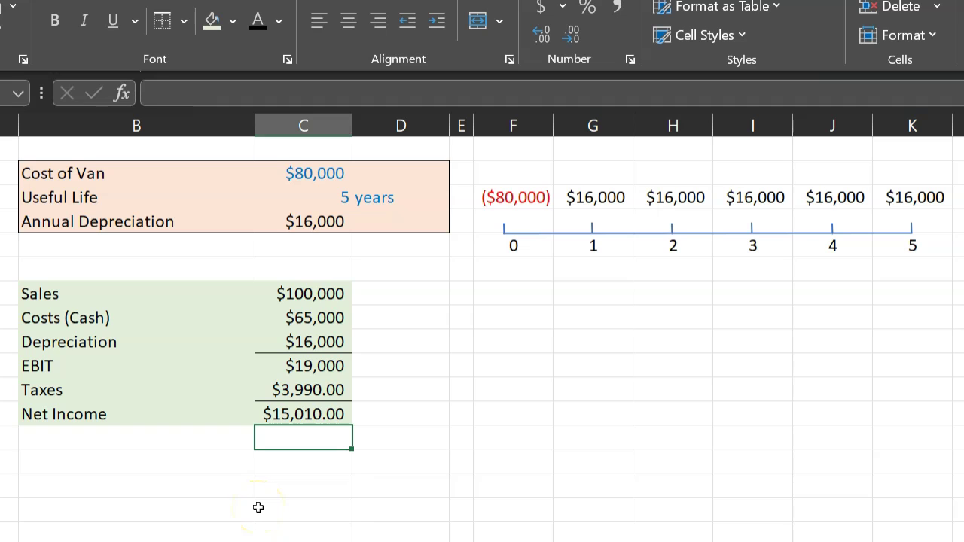
{"action": "left_click", "coordinate": [286, 452]}
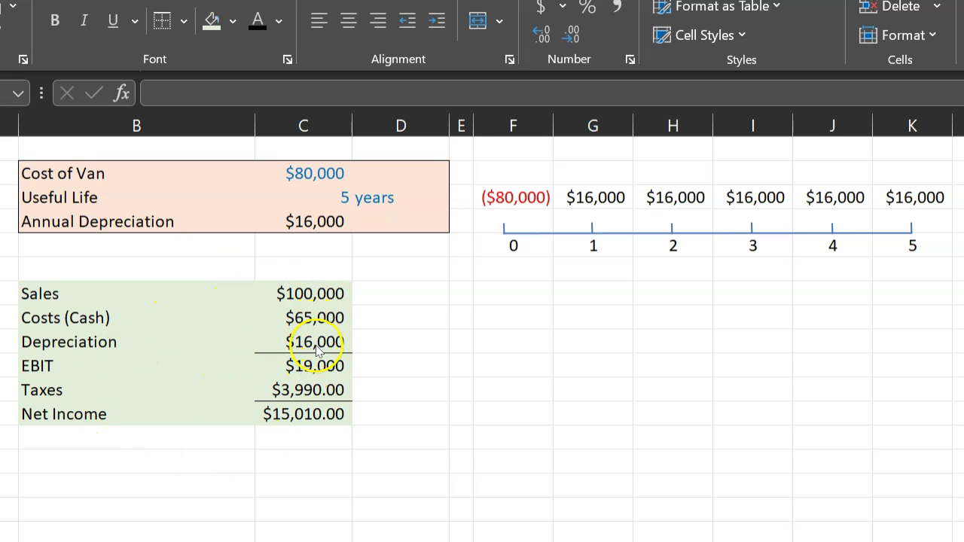
Add depreciation back to net income in the cell below Net Income with =C12+C9
{"action": "left_click", "coordinate": [301, 438]}
{"action": "type", "text": "="}
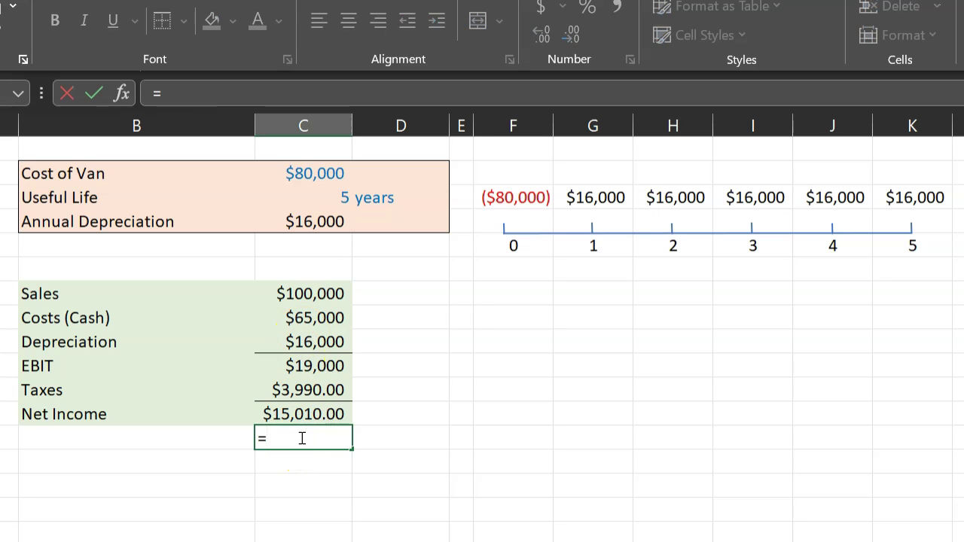
{"action": "key", "text": "Up"}
{"action": "type", "text": "+"}
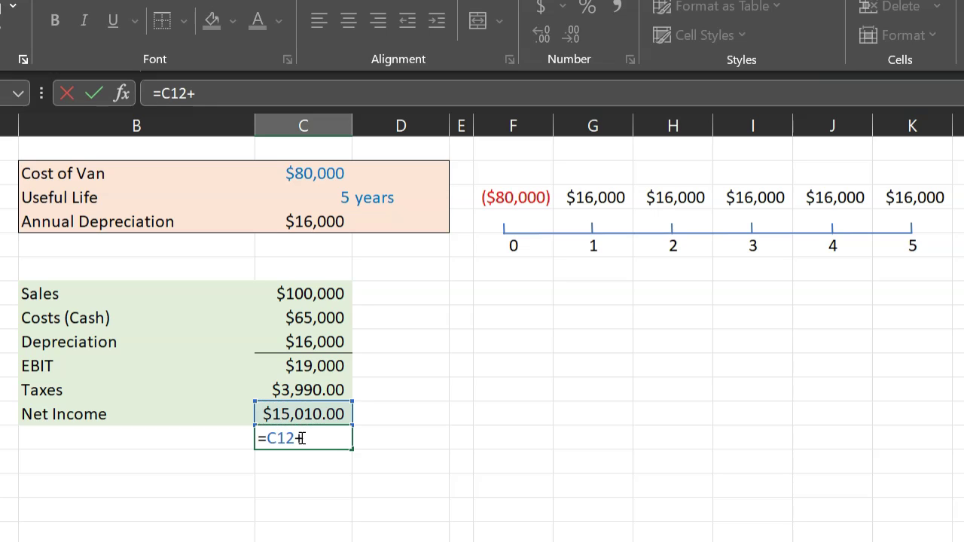
{"action": "left_click", "coordinate": [315, 341]}
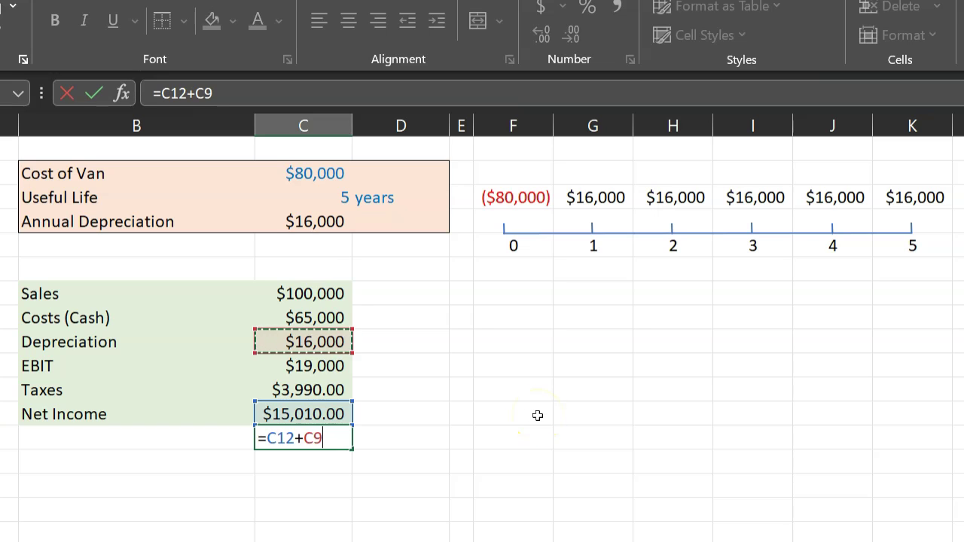
{"action": "key", "text": "Return"}
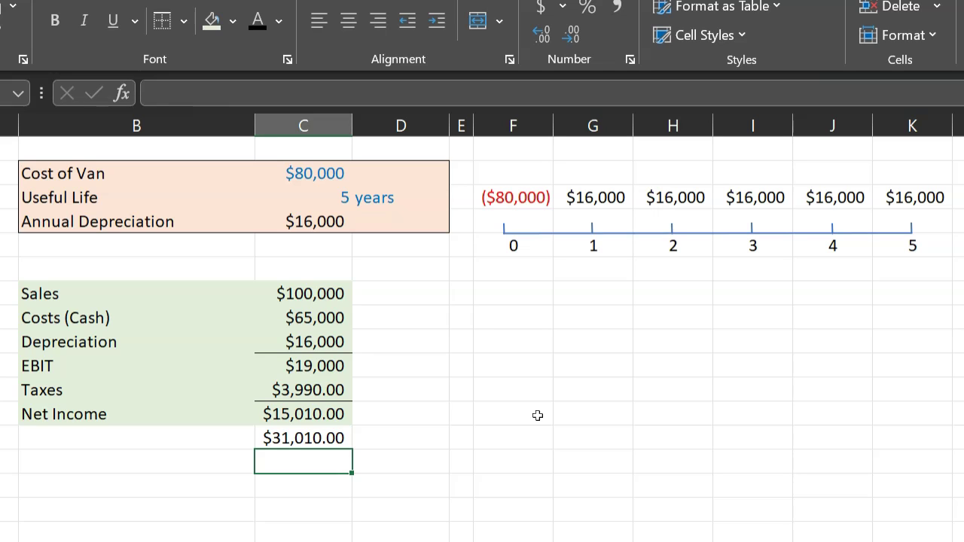
Label the row below Net Income "Opearing Cash Flow (OCF" in column B
{"action": "key", "text": "Up"}
{"action": "key", "text": "Left"}
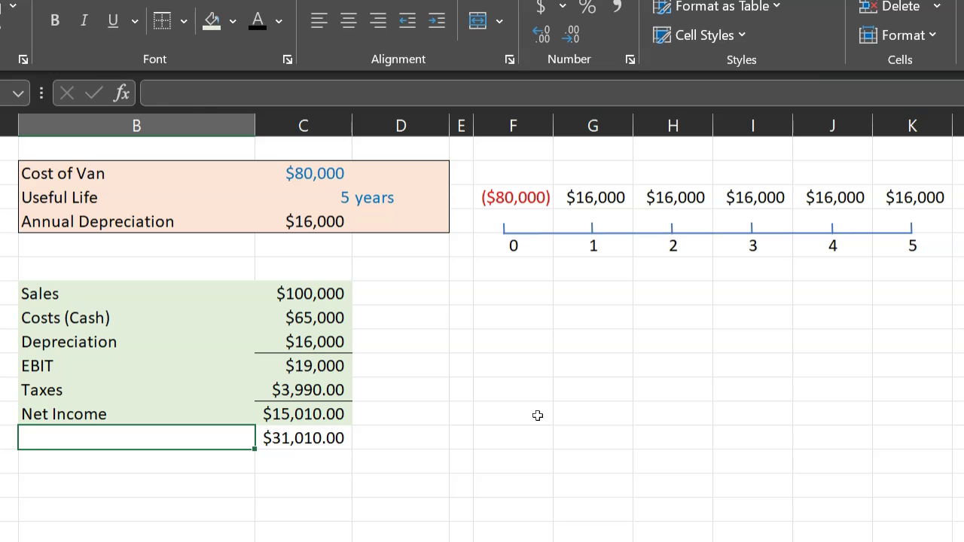
{"action": "type", "text": "Opearing"}
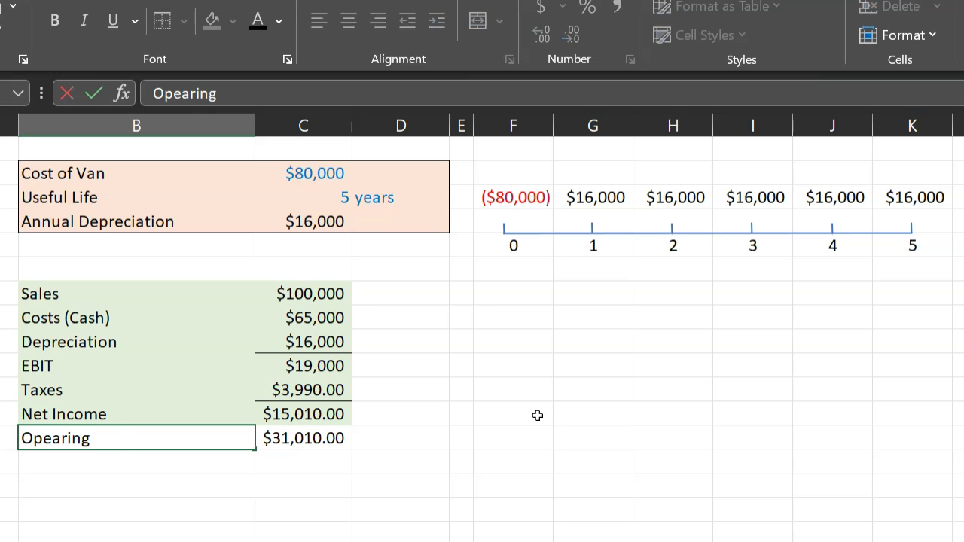
{"action": "type", "text": " Cash Flow (OCF"}
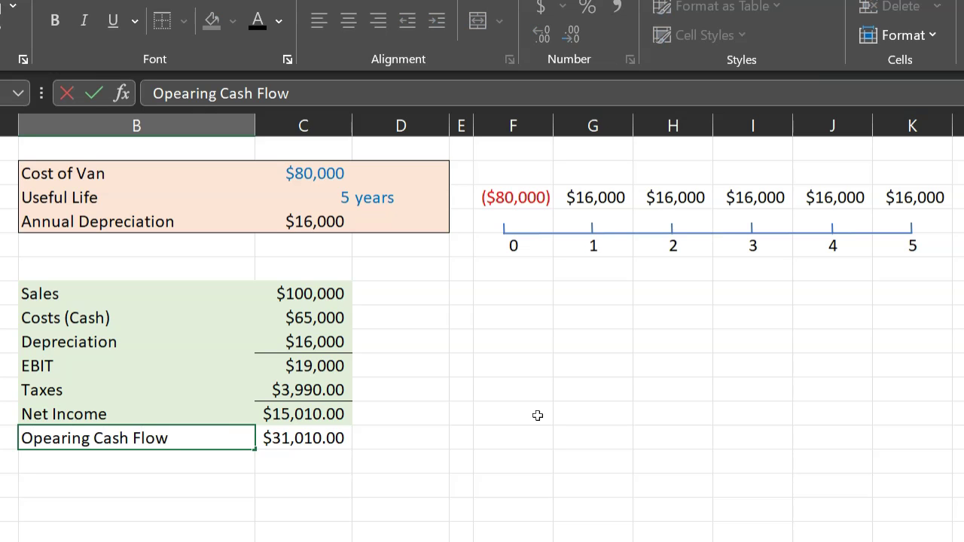